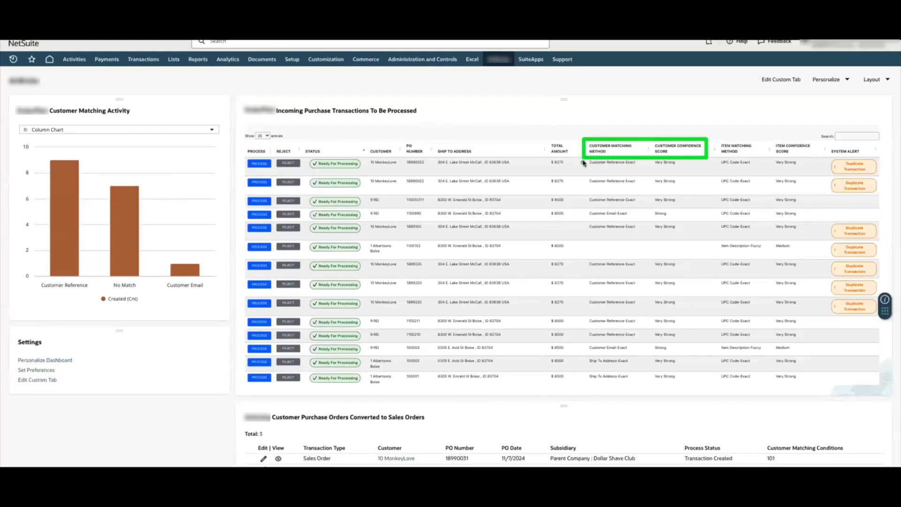
Process the first REI transaction in the list of incoming purchase transactions to open its sales order
left_click_drag(584, 163, 647, 176)
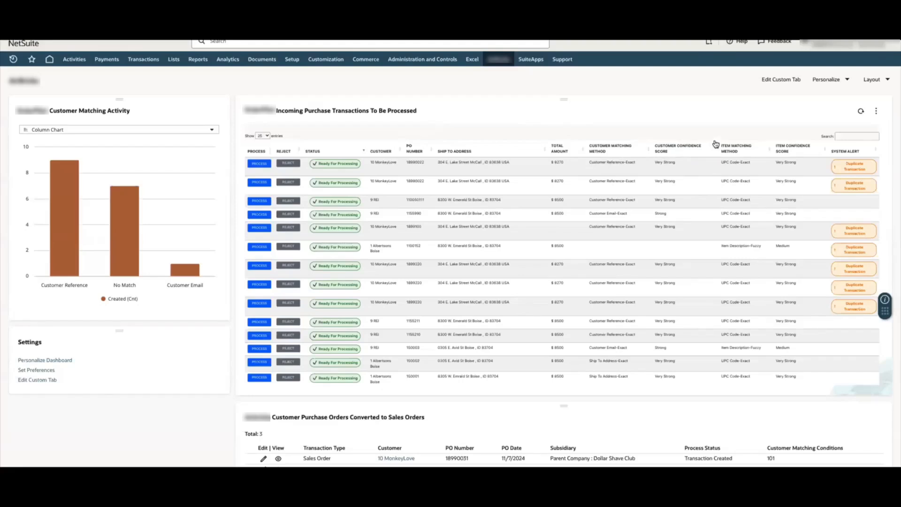
mouse_move(714, 138)
left_mouse_down()
mouse_move(822, 155)
mouse_move(824, 185)
mouse_move(819, 177)
left_mouse_up()
left_click(259, 202)
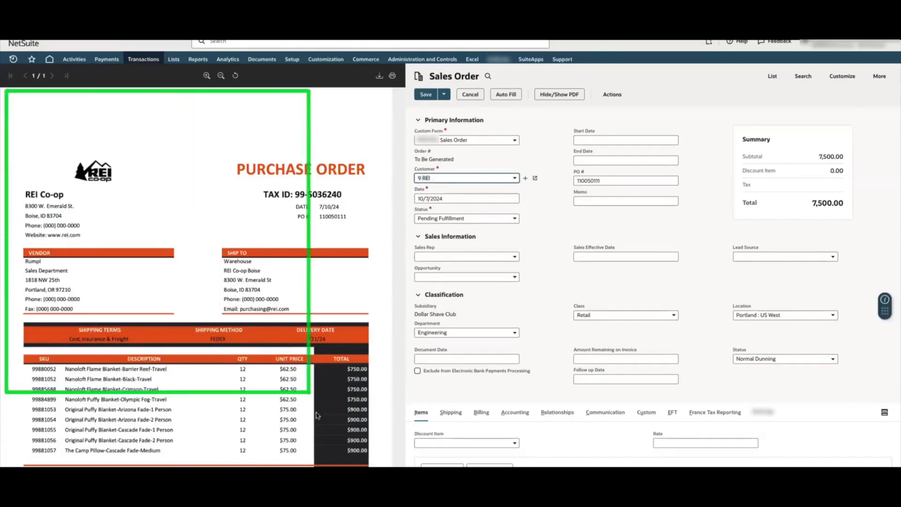
Hide the purchase order PDF beside the sales order form and show it again
scroll(569, 332, "down", 5)
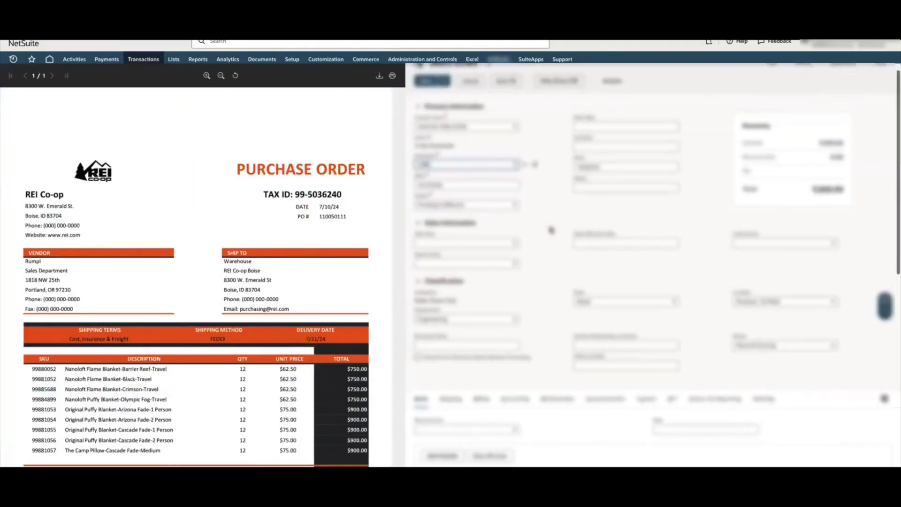
scroll(550, 228, "up", 5)
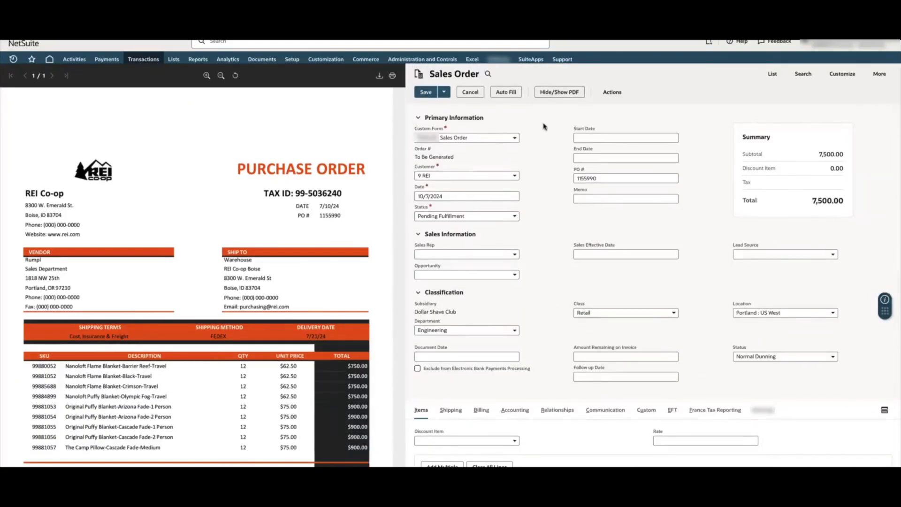
left_click(559, 92)
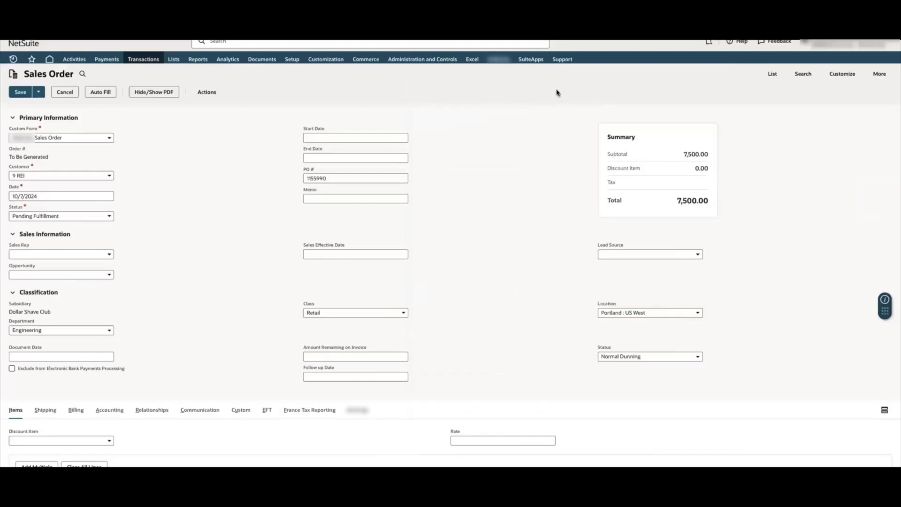
left_click(158, 93)
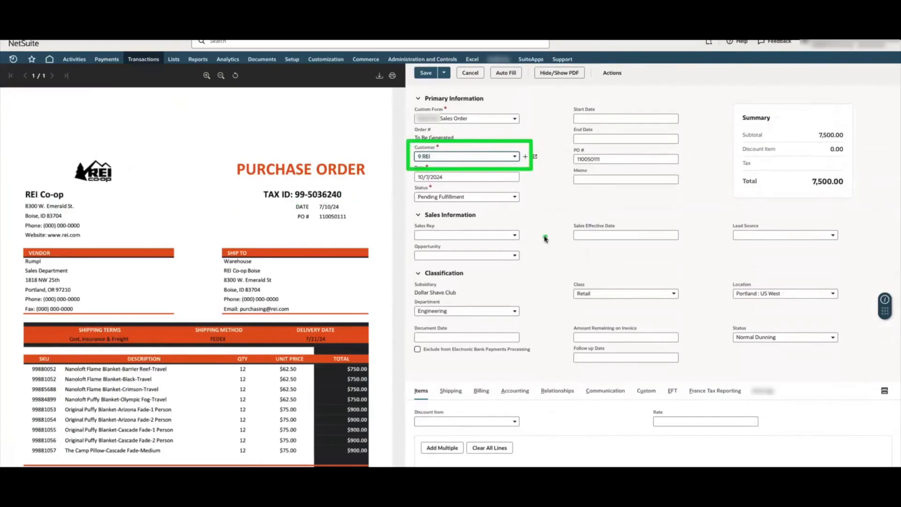
Compare the sales order's customer, class and item lines with those on the purchase order PDF
scroll(535, 305, "down", 3)
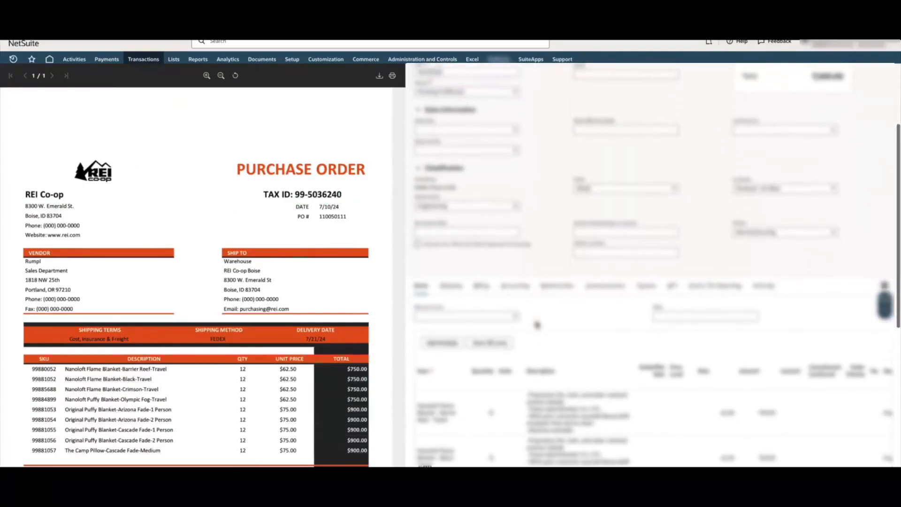
left_click_drag(562, 159, 681, 194)
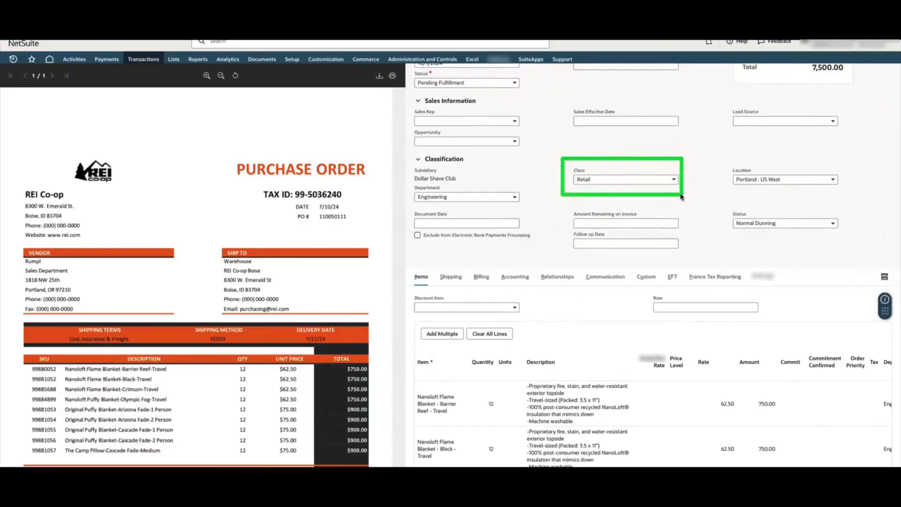
scroll(685, 210, "down", 5)
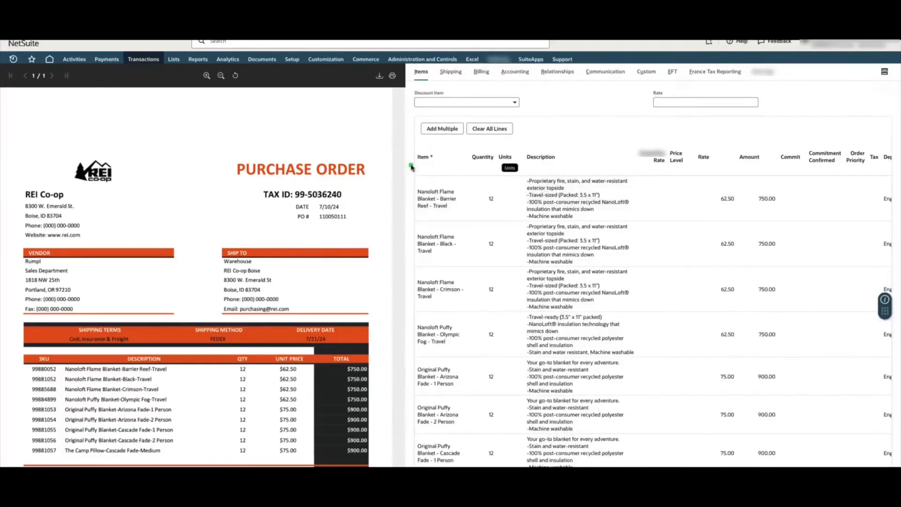
mouse_move(411, 165)
left_mouse_down()
mouse_move(483, 257)
mouse_move(479, 439)
left_mouse_up()
left_click_drag(118, 395, 141, 404)
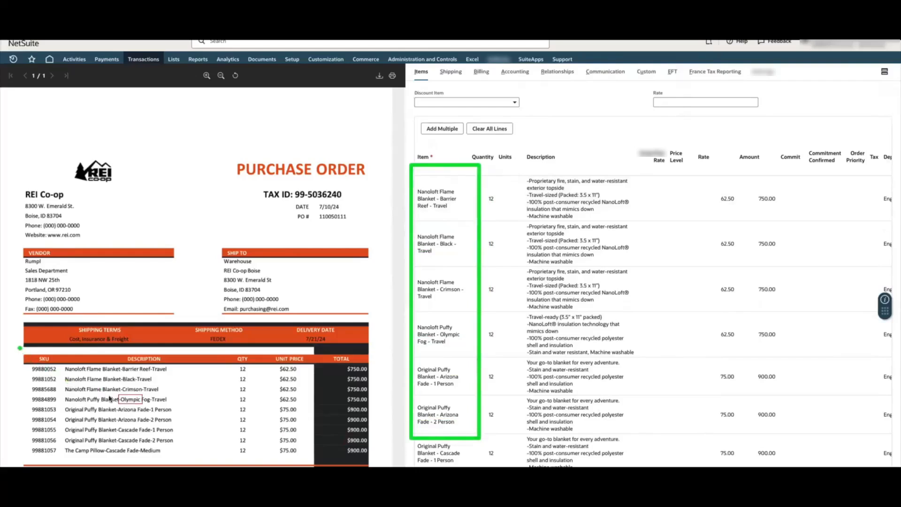
left_click_drag(19, 348, 210, 466)
key("Escape")
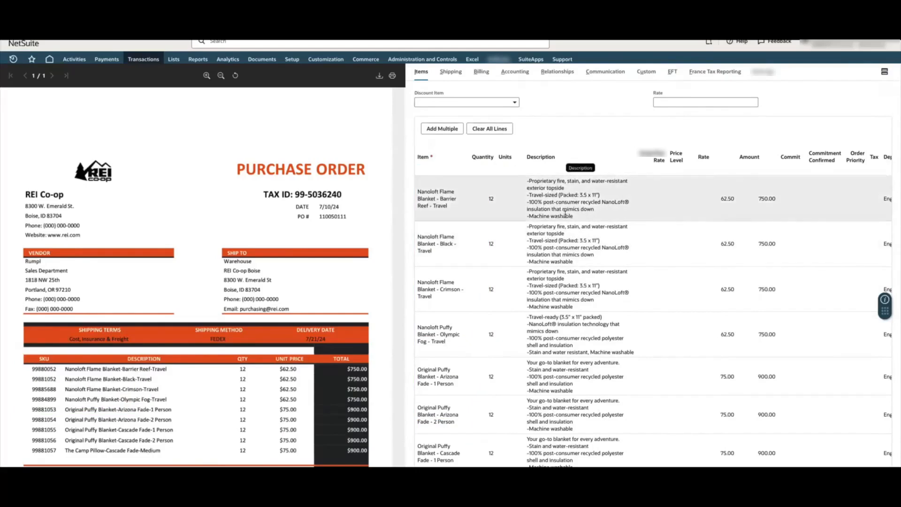
Examine the item lines' rate, amount, department, class, location, branch and division columns
scroll(566, 216, "right", 5)
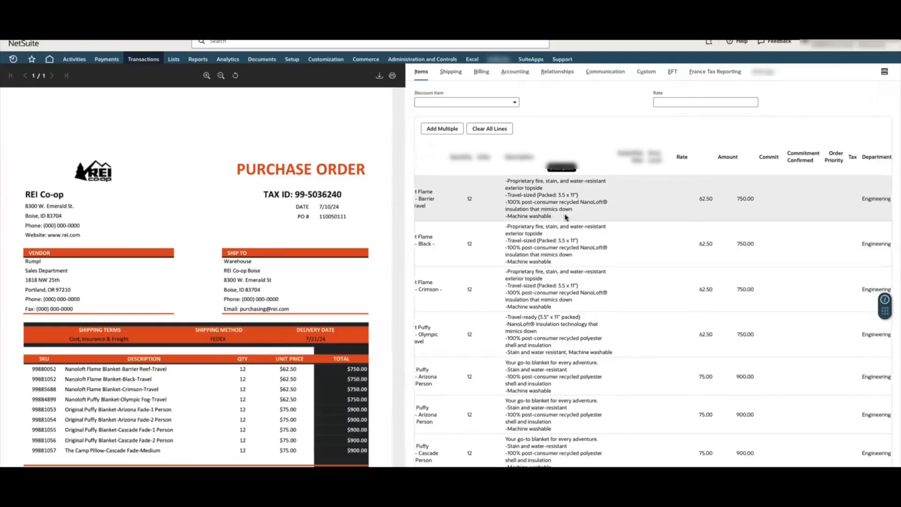
scroll(566, 217, "right", 8)
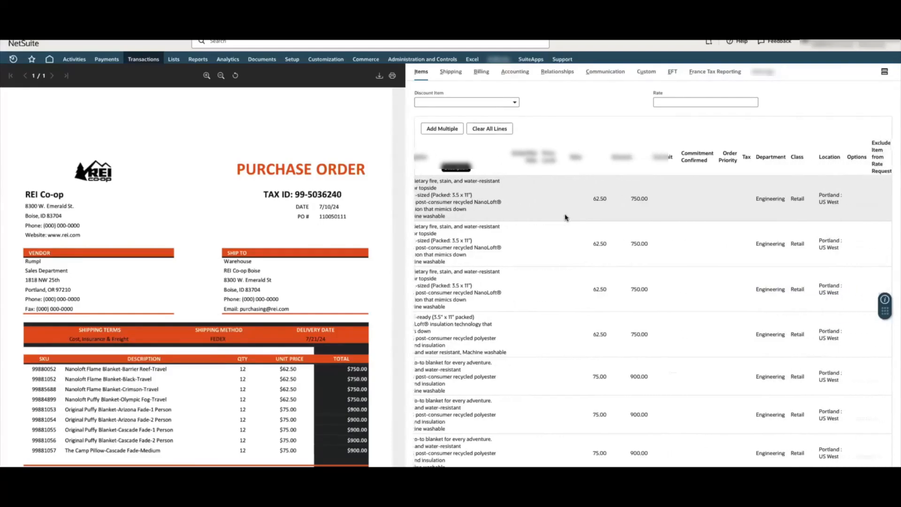
scroll(566, 216, "right", 10)
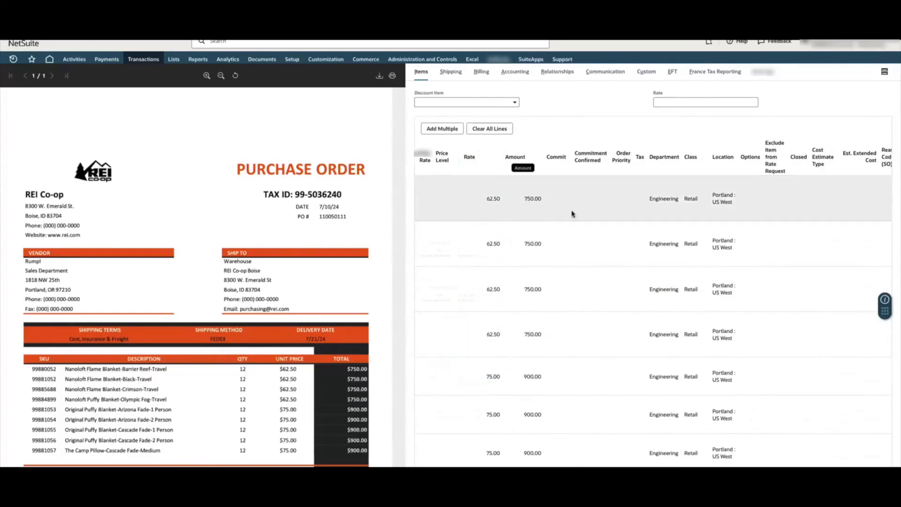
scroll(575, 214, "right", 9)
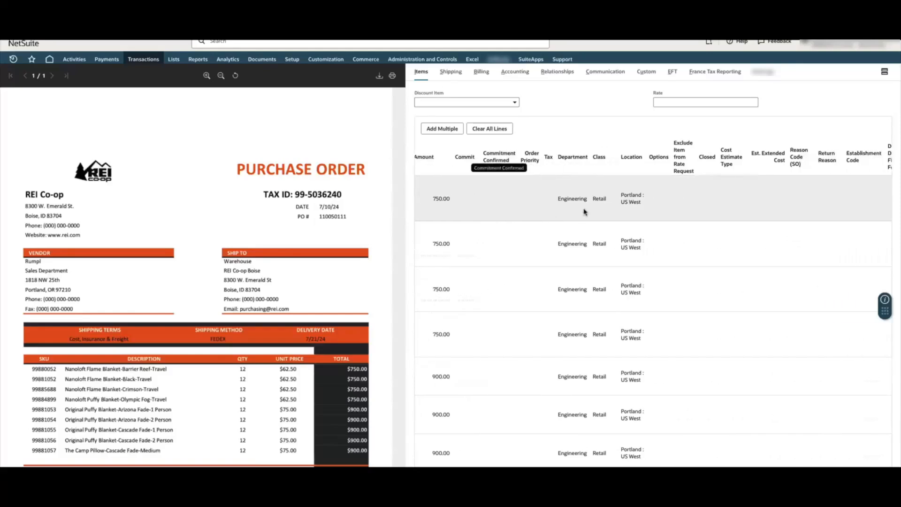
scroll(542, 207, "up", 1)
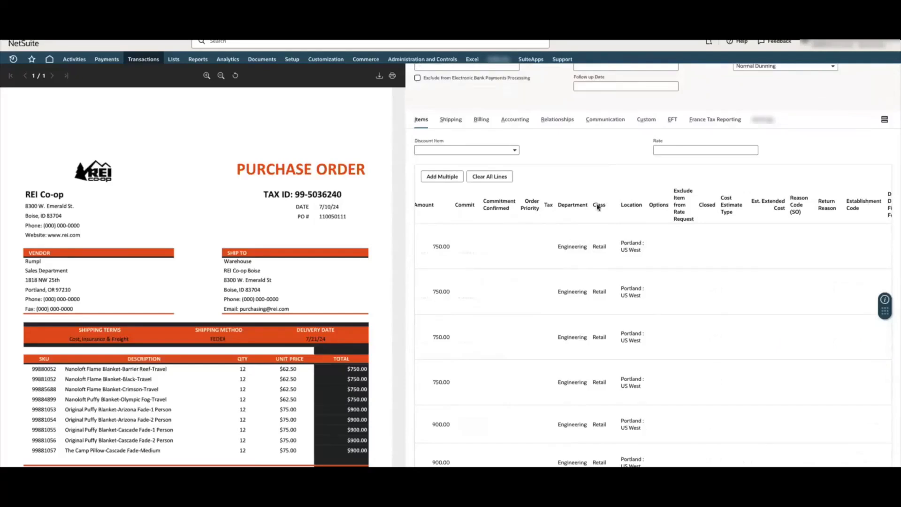
scroll(628, 204, "right", 8)
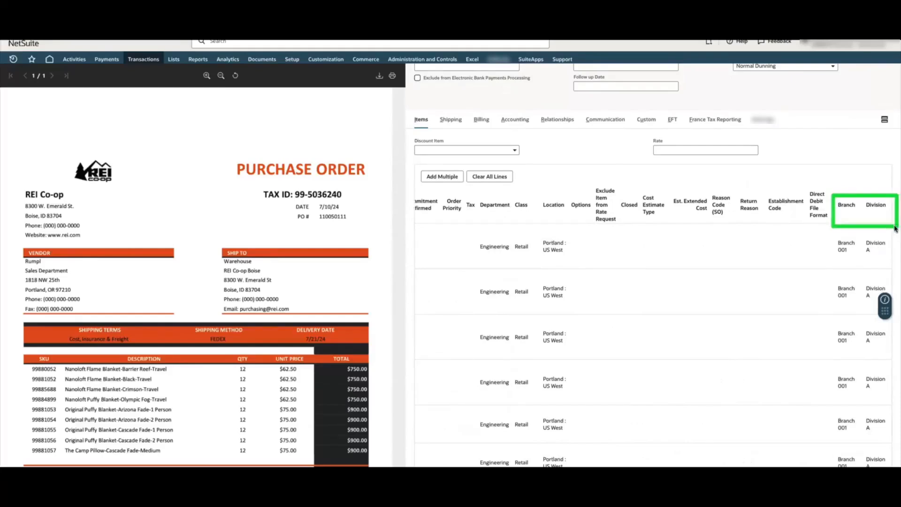
Set the sales order's Custom Segment 1 Value (Product Line) to Hats and check the item lines
scroll(751, 151, "up", 5)
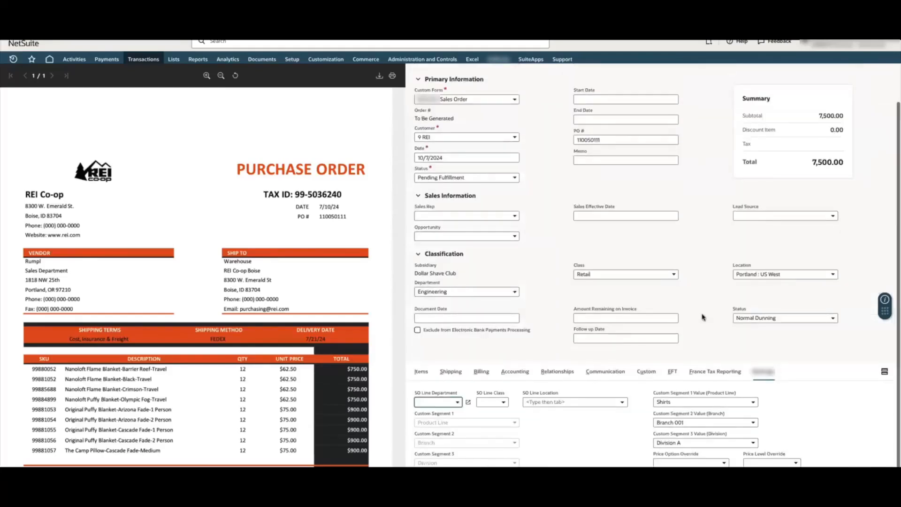
left_click(717, 402)
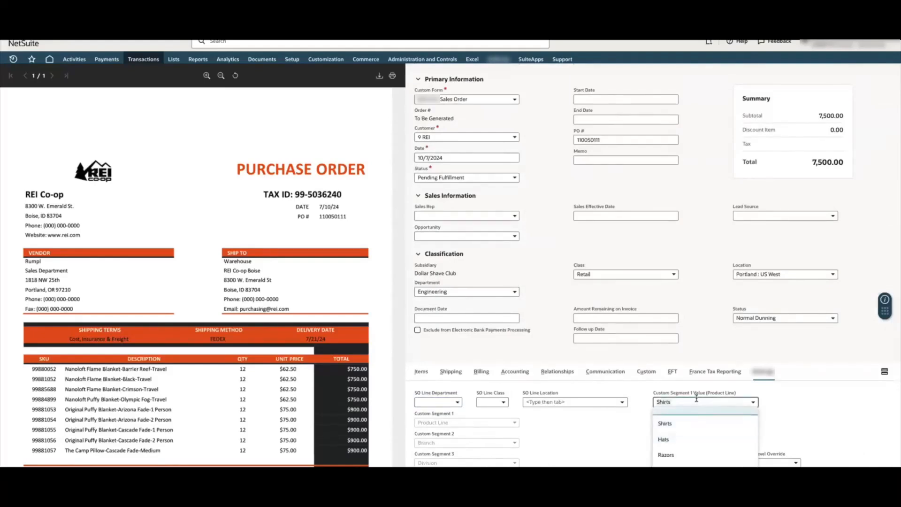
left_click(677, 442)
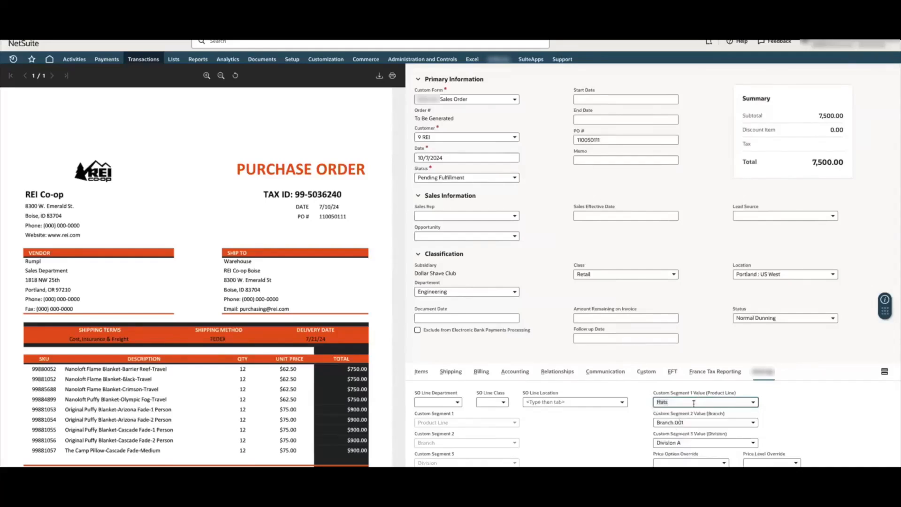
left_click(419, 373)
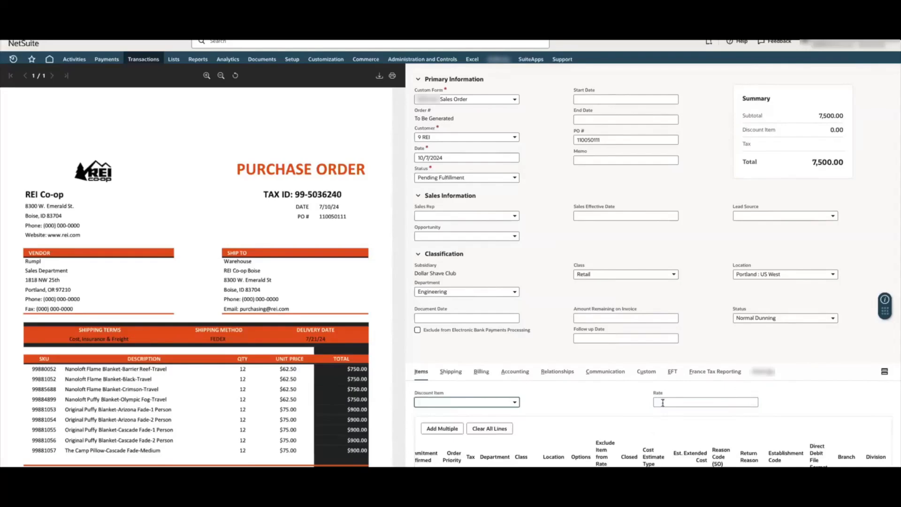
scroll(688, 425, "down", 2)
scroll(698, 439, "down", 8)
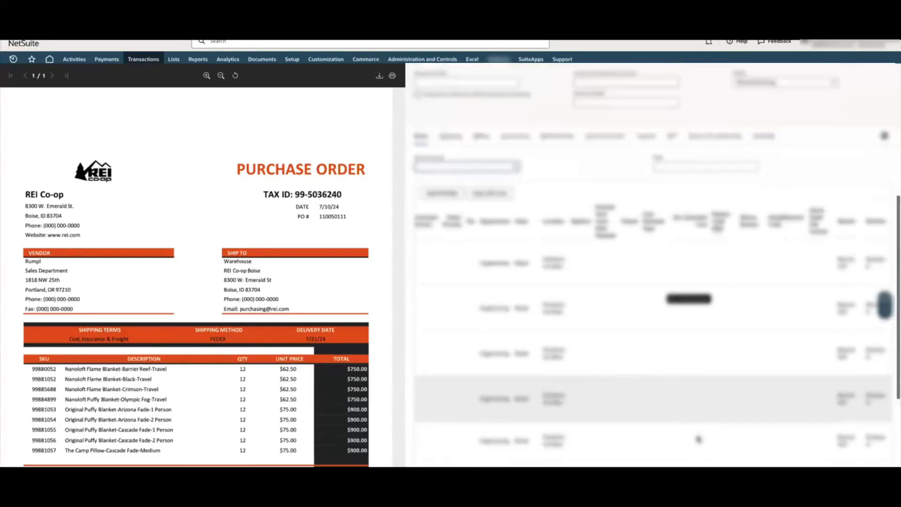
Set the Custom Segment 2 Value (Branch) to Branch 002 and check the Branch column of the item lines
scroll(698, 440, "up", 8)
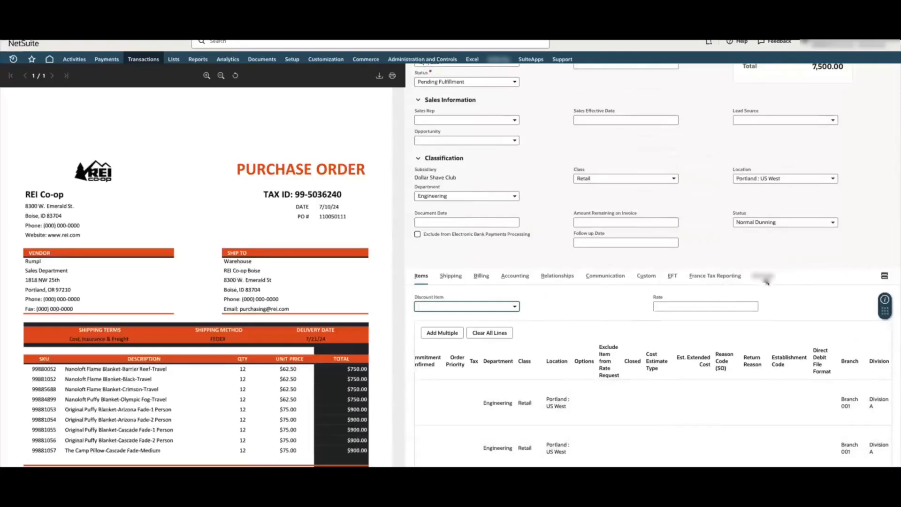
left_click(764, 276)
left_click(713, 422)
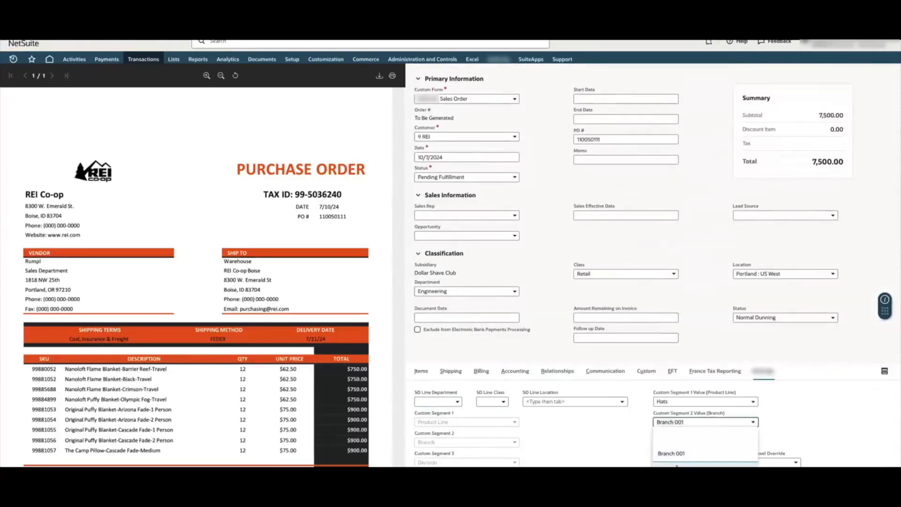
left_click(417, 371)
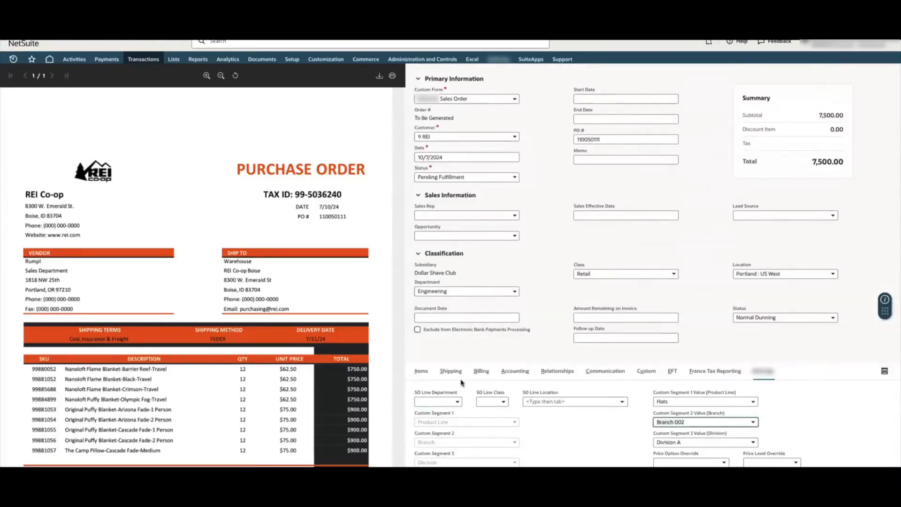
left_click(416, 374)
scroll(748, 414, "down", 4)
scroll(749, 414, "down", 3)
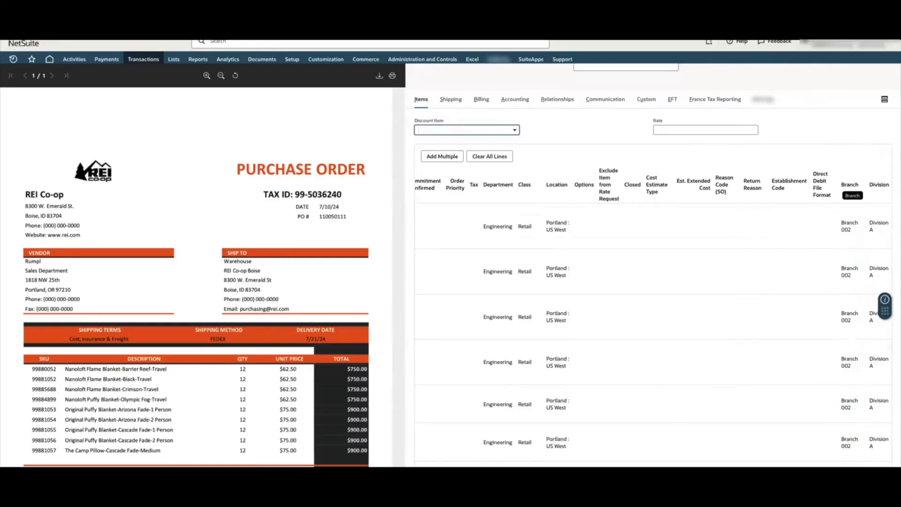
Review the item quantities, rates and amounts, along with the sales order's shipping and billing details
scroll(651, 415, "left", 5)
scroll(652, 416, "left", 3)
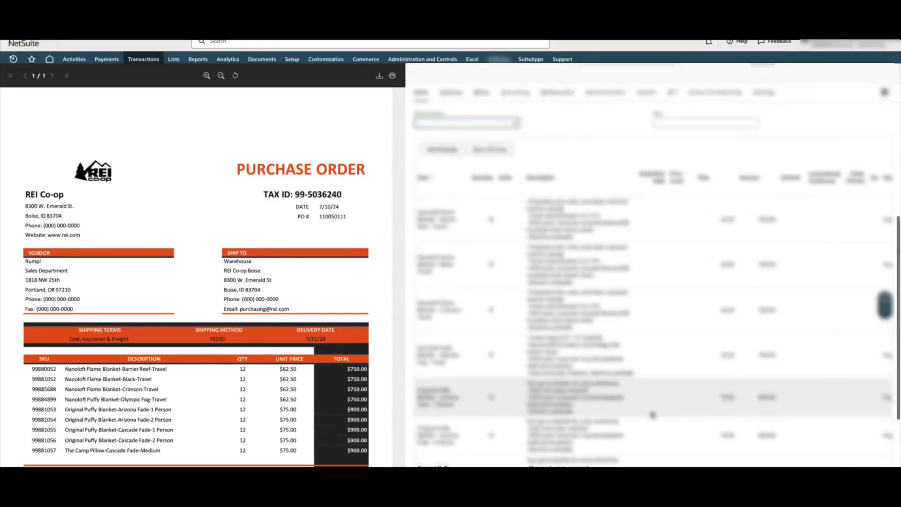
scroll(651, 416, "down", 1)
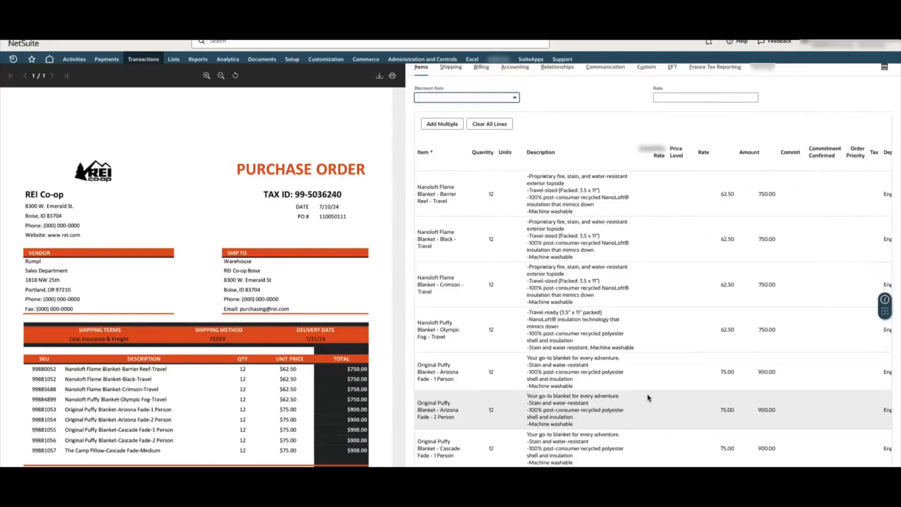
scroll(197, 281, "down", 1)
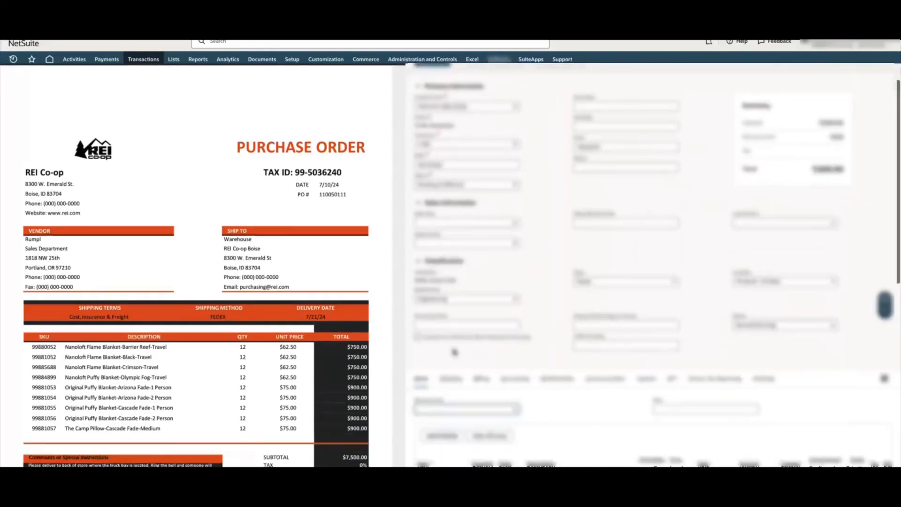
scroll(454, 352, "down", 3)
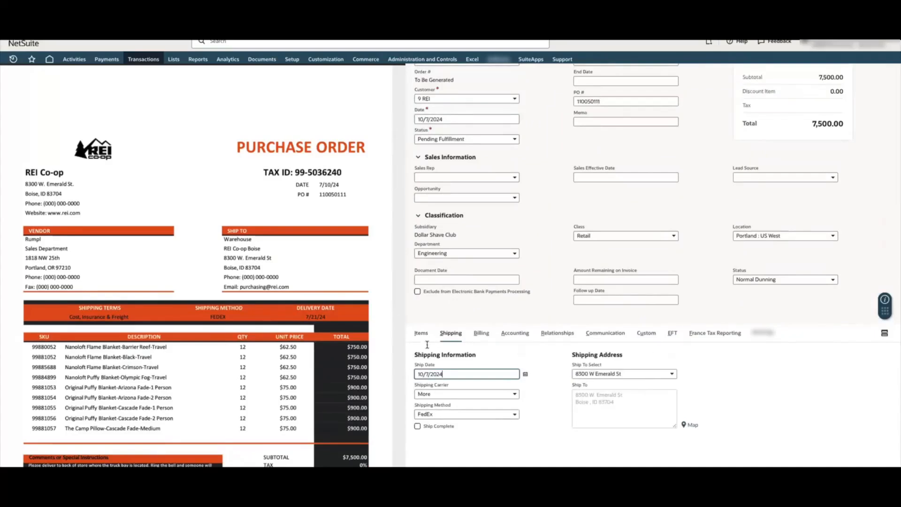
left_click(482, 334)
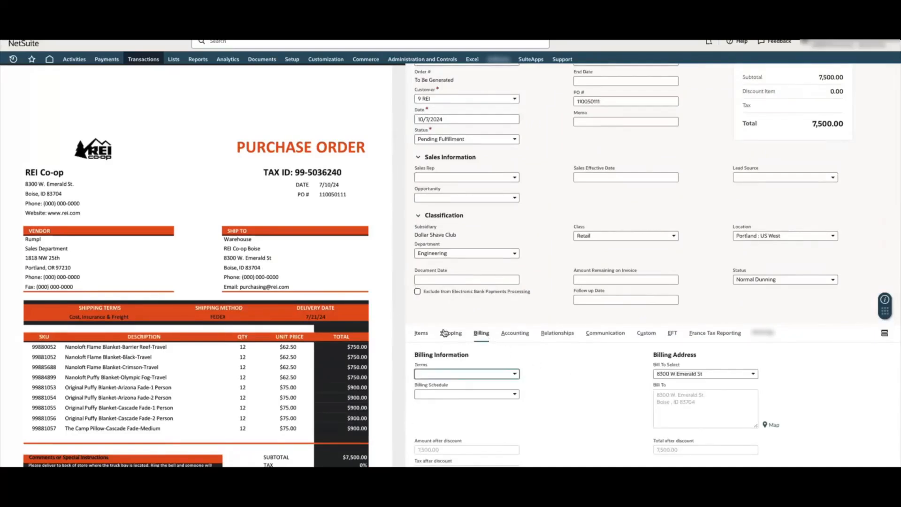
Fill the sales order's memo with the PDF's shipping terms, Cost, Insurance & Freight, and save the order
scroll(437, 316, "up", 1)
scroll(438, 316, "up", 1)
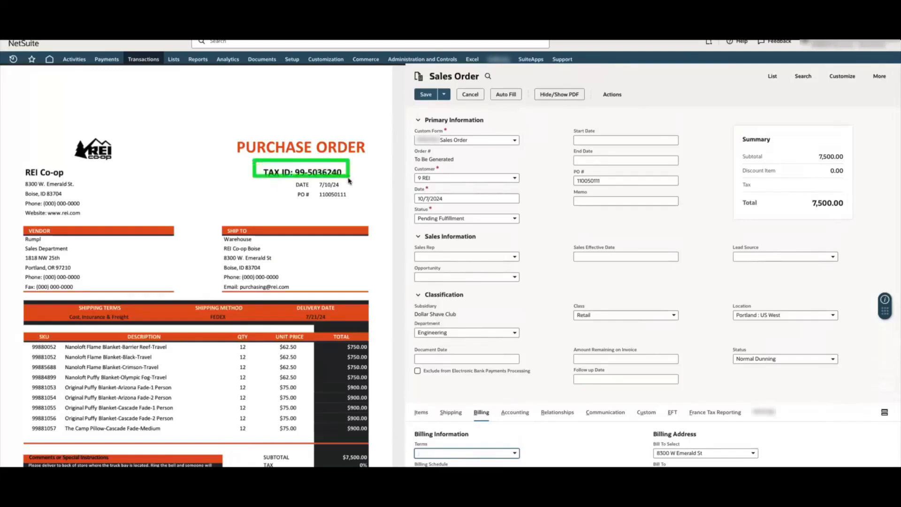
scroll(524, 447, "down", 1)
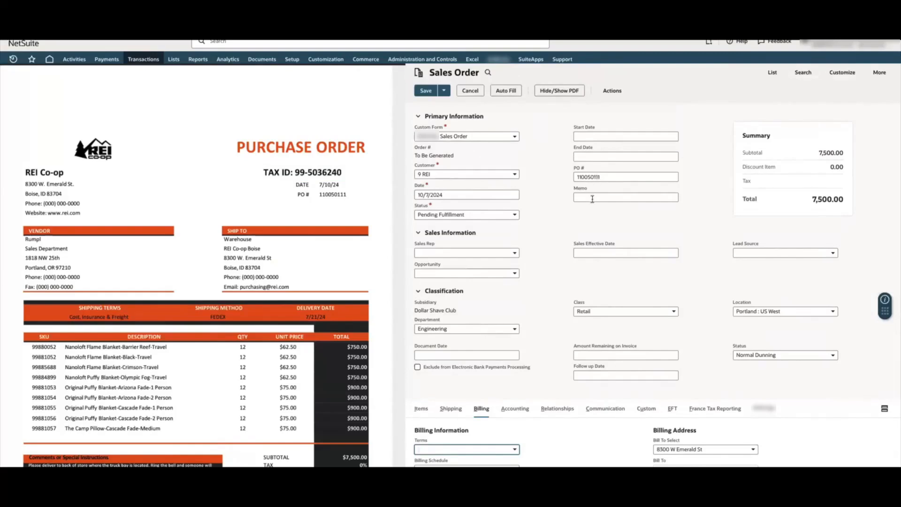
left_click(607, 197)
left_click(571, 225)
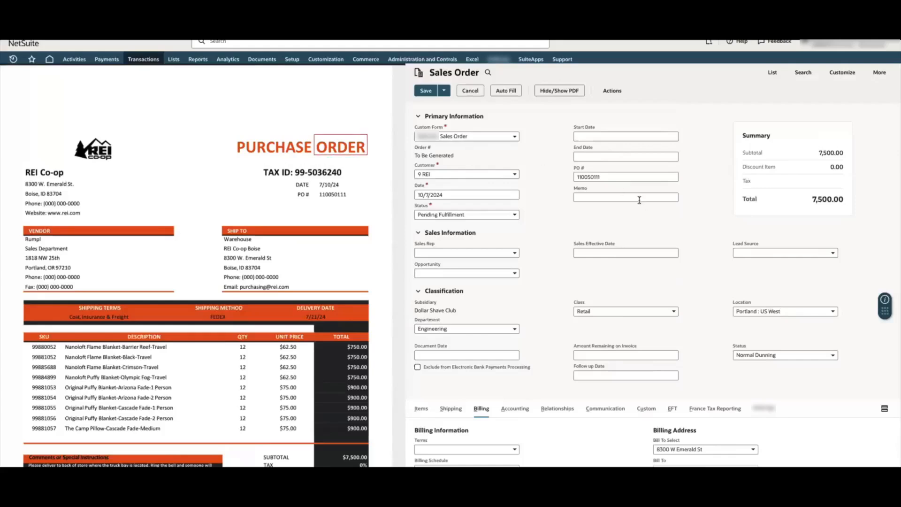
left_click(577, 197)
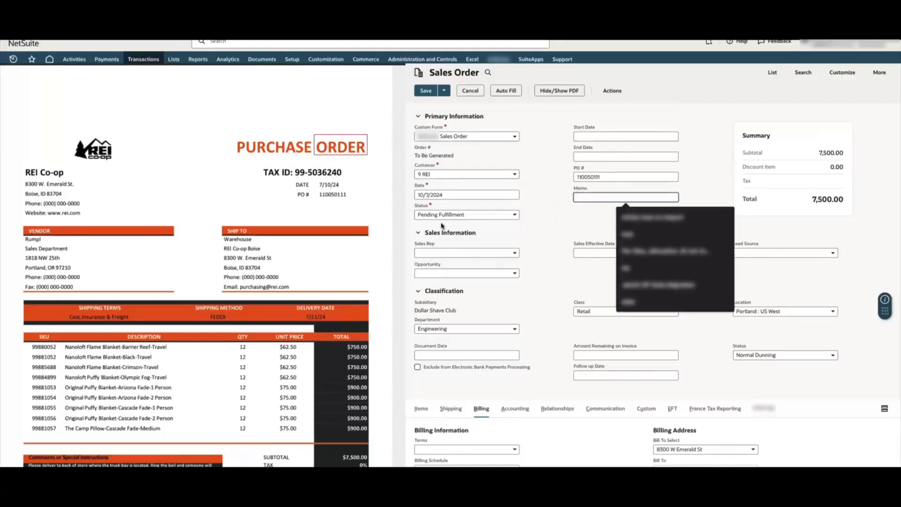
left_click(70, 317)
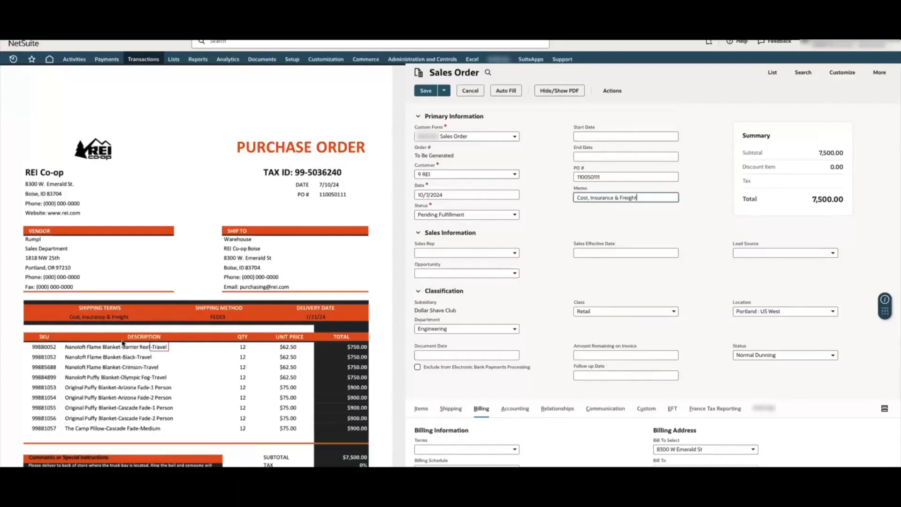
left_click(609, 213)
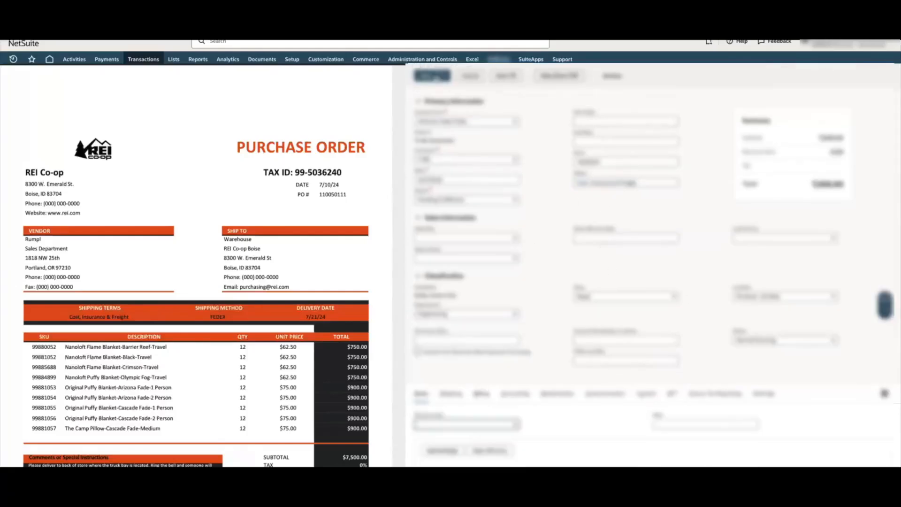
left_click(426, 77)
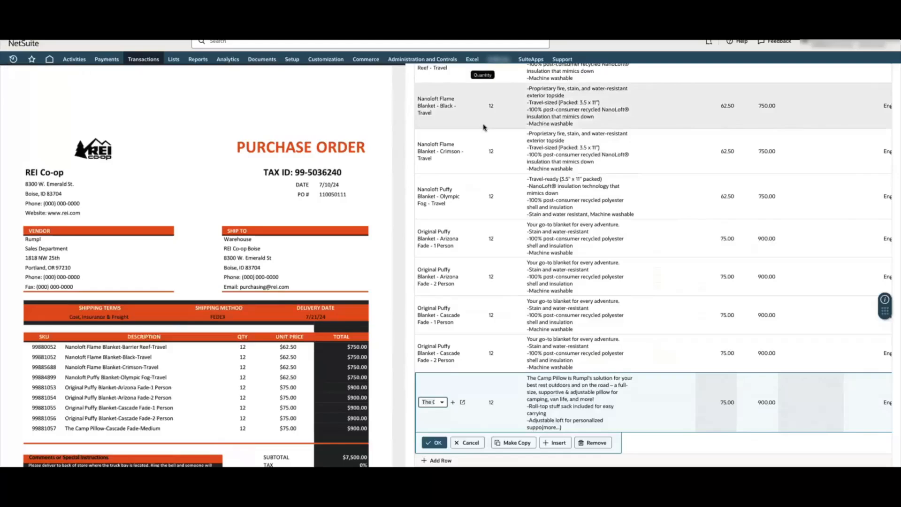
Open the dashboard of incoming purchase transactions to be processed and sort the list by status
scroll(483, 123, "up", 10)
scroll(483, 123, "up", 3)
mouse_move(504, 64)
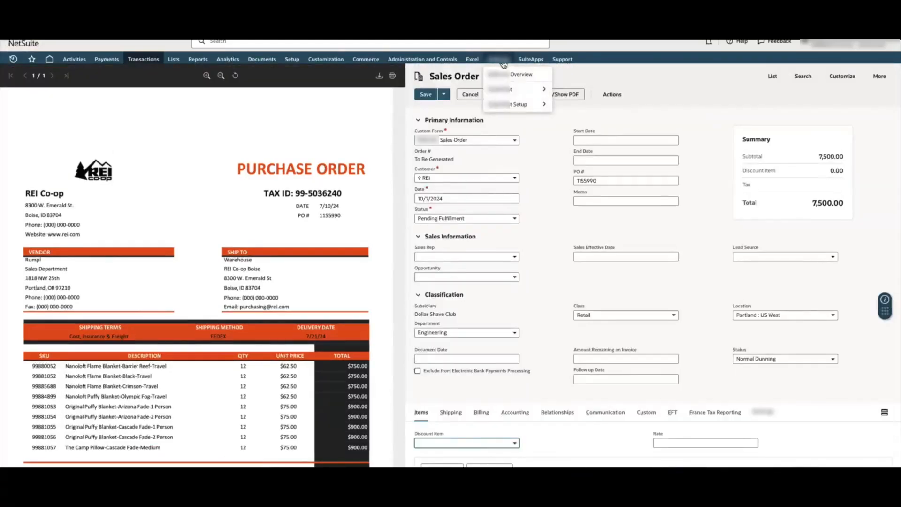
mouse_move(500, 88)
left_click(563, 89)
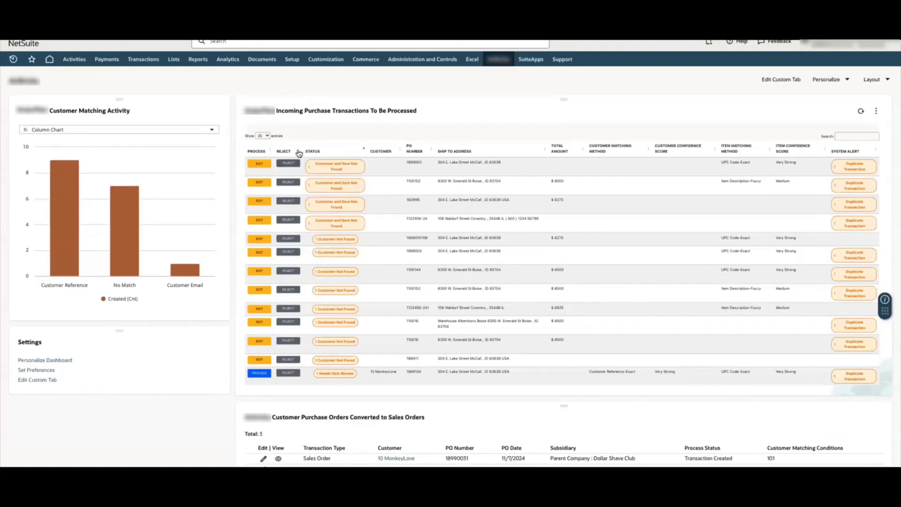
left_click(314, 153)
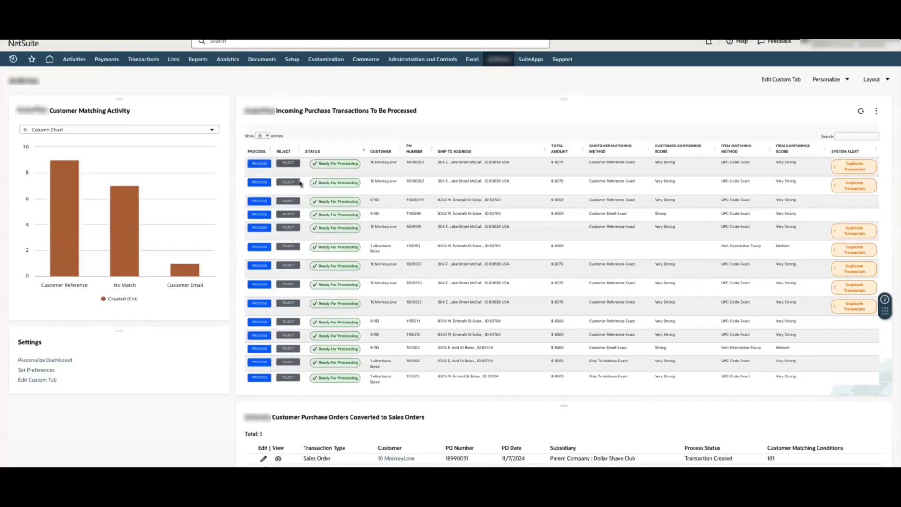
left_click(312, 151)
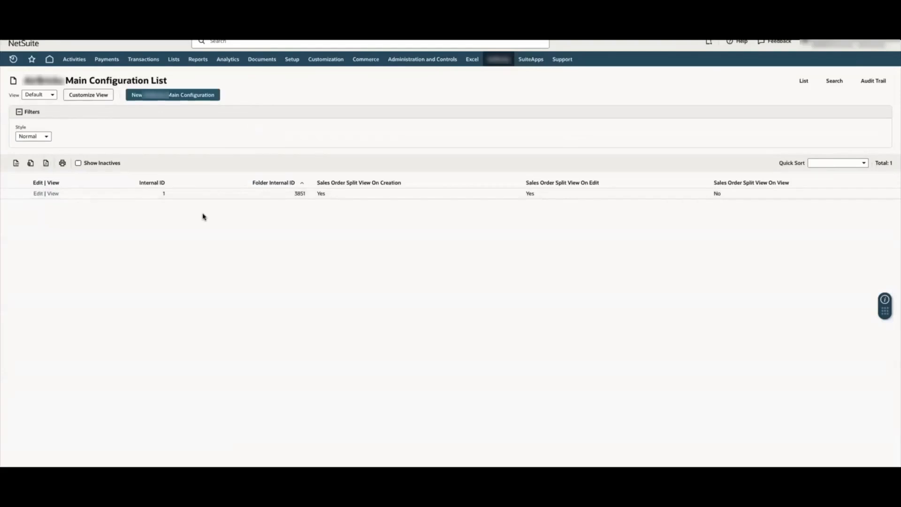
Open the main configuration for editing and examine the subsidiary configuration's default department, class, location, custom segment and price settings
left_click(34, 193)
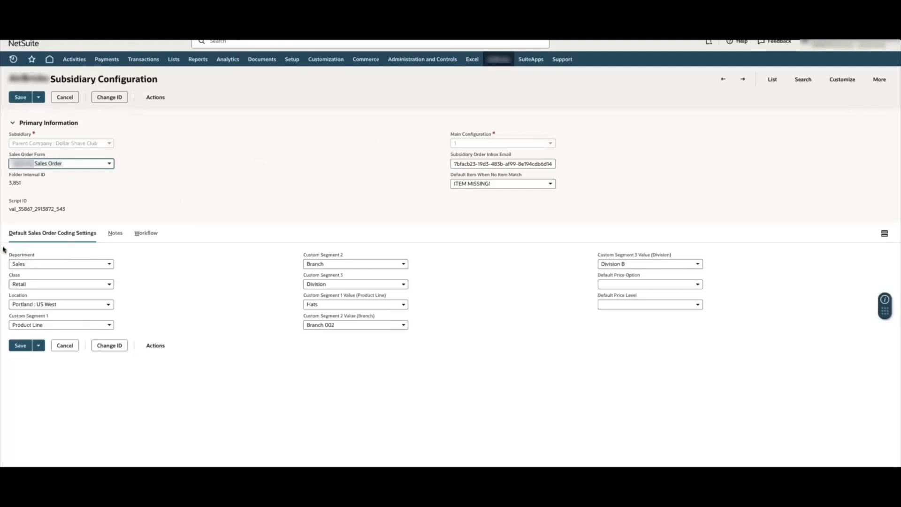
mouse_move(3, 247)
left_mouse_down()
mouse_move(147, 347)
mouse_move(122, 334)
mouse_move(123, 312)
left_mouse_up()
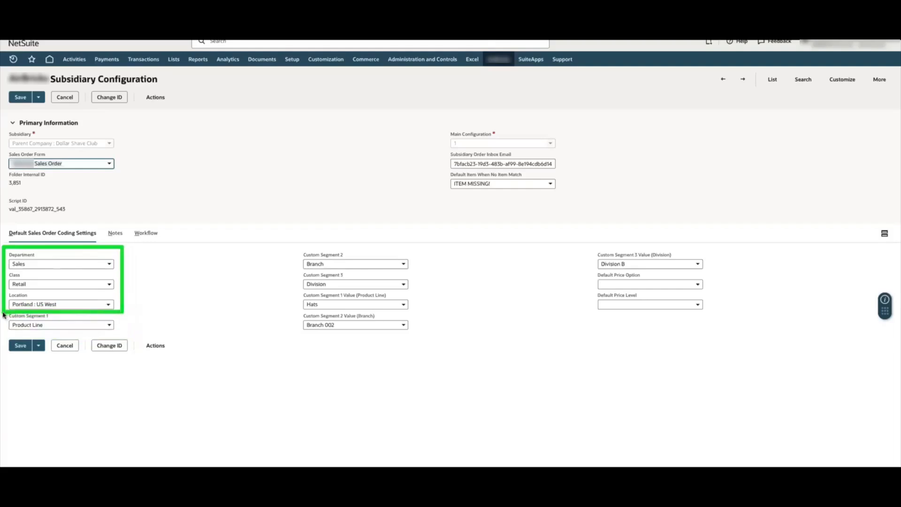
left_click_drag(3, 314, 121, 334)
mouse_move(282, 244)
left_mouse_down()
mouse_move(373, 261)
mouse_move(421, 291)
left_mouse_up()
left_click_drag(593, 270, 718, 318)
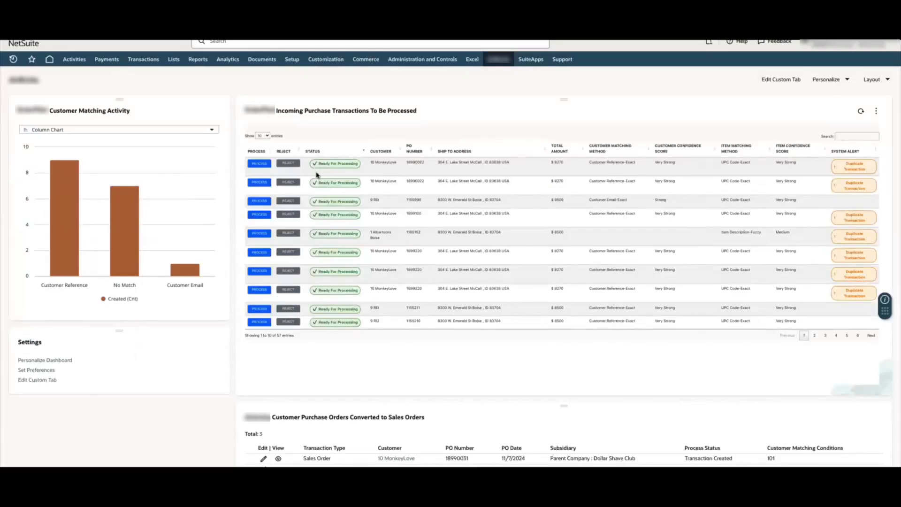
Process the REI purchase transaction matched by customer e-mail and compare the PDF's unit prices with the item lines' rates
left_click(259, 201)
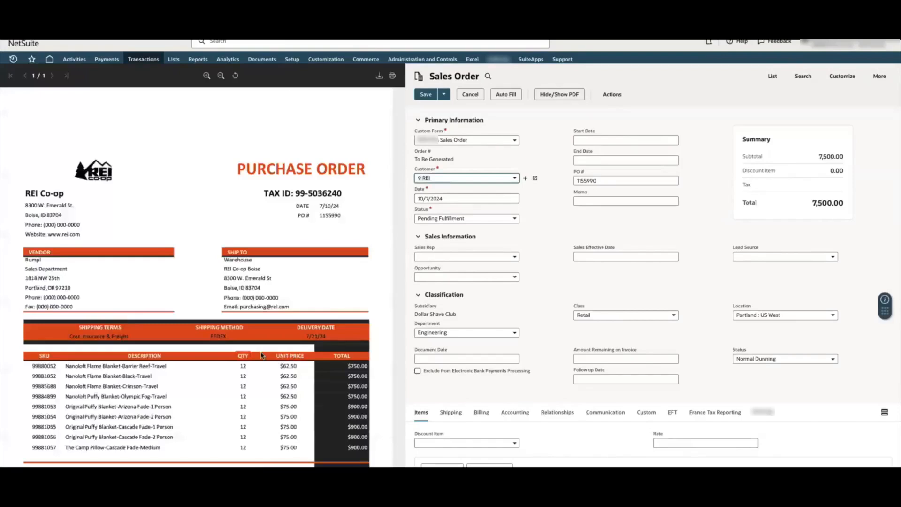
mouse_move(271, 348)
left_mouse_down()
mouse_move(333, 465)
mouse_move(311, 459)
left_mouse_up()
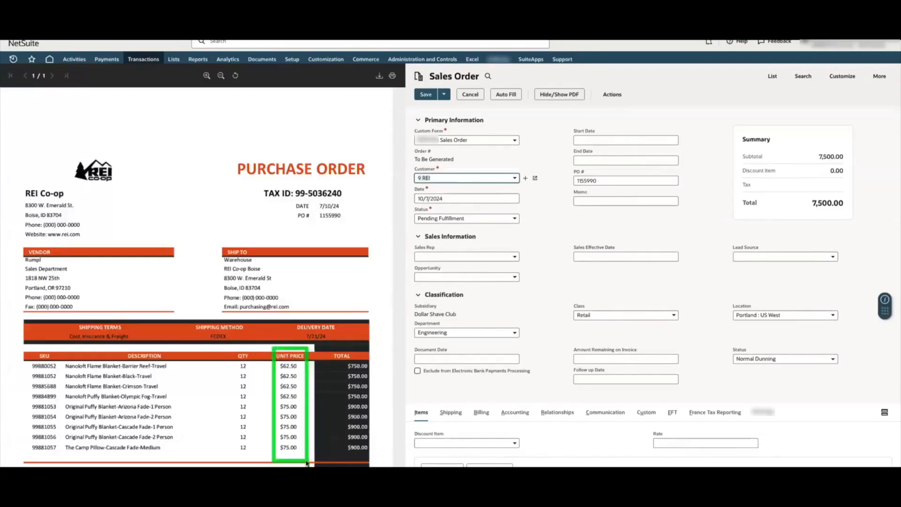
scroll(464, 435, "down", 1)
scroll(464, 436, "down", 5)
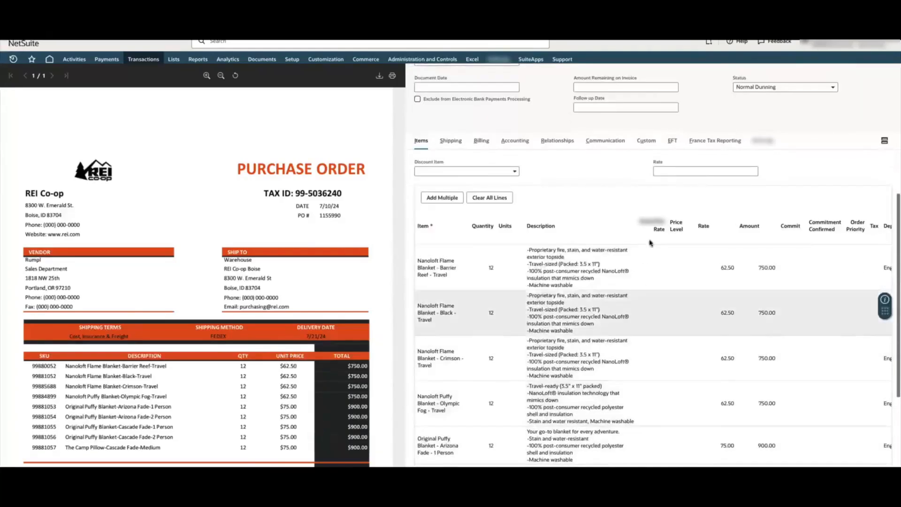
mouse_move(692, 212)
left_mouse_down()
mouse_move(703, 224)
mouse_move(710, 351)
left_mouse_up()
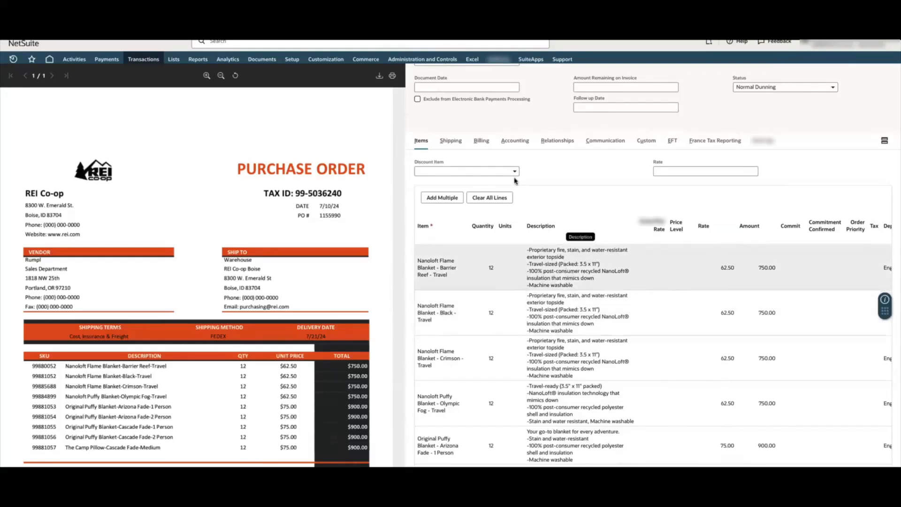
Check the sales order's Price Level Override options without choosing one, and return to the item lines' price level and rate columns
left_click(764, 141)
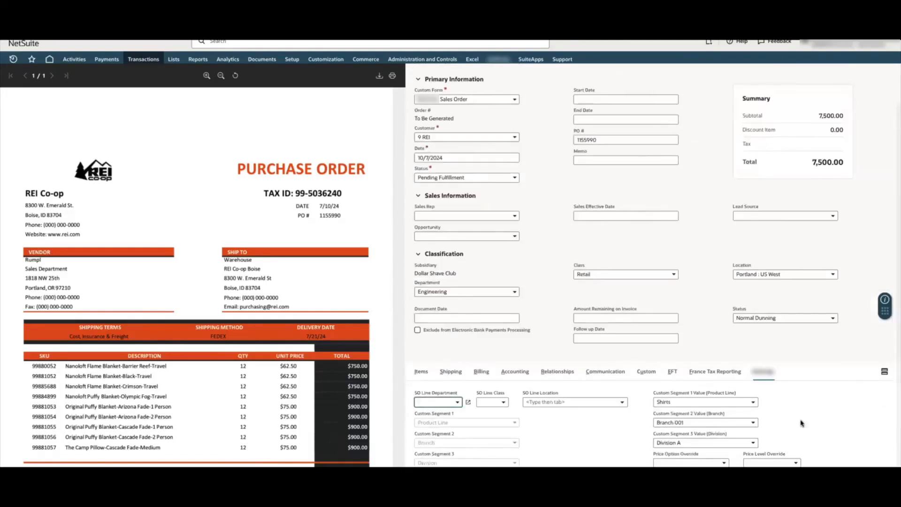
left_click(780, 462)
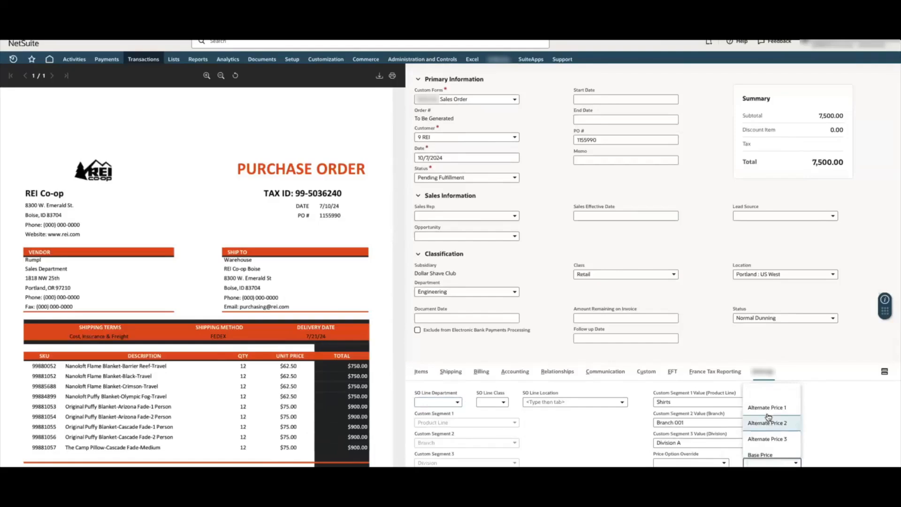
left_click(849, 427)
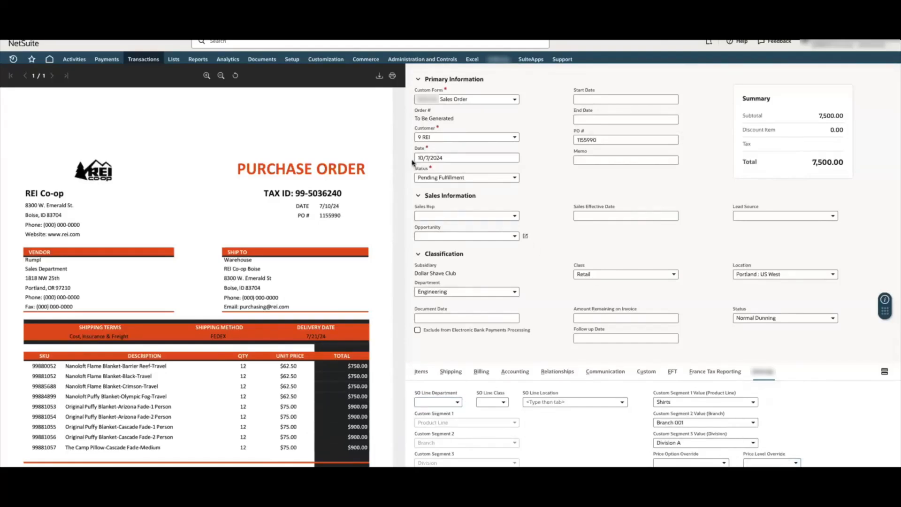
left_click(421, 371)
scroll(716, 331, "down", 3)
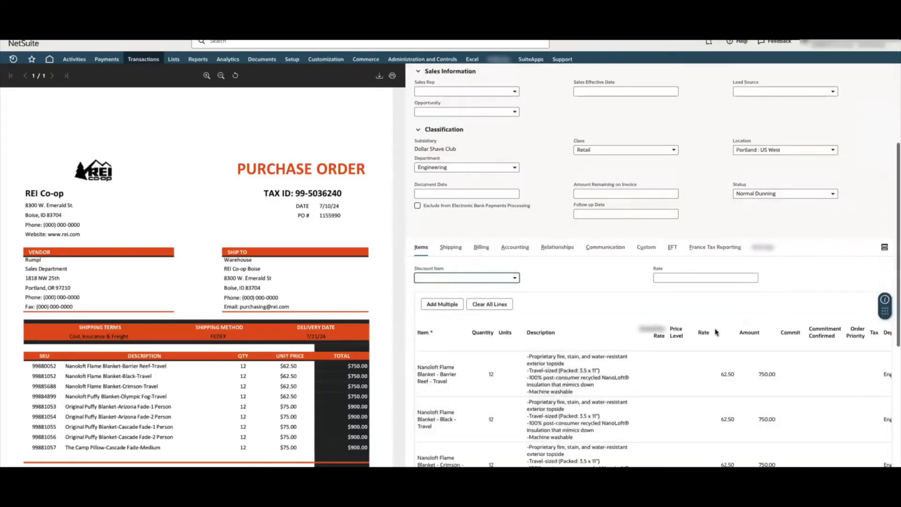